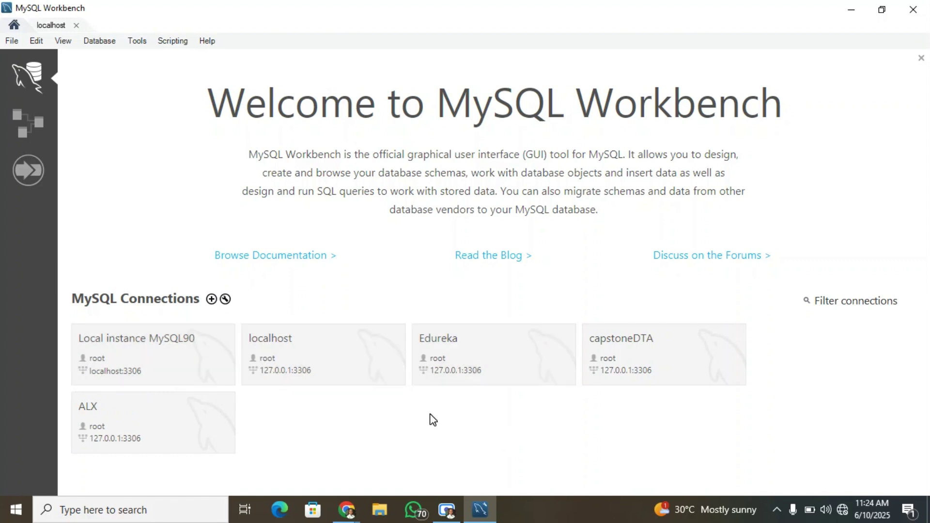
Open the localhost connection, collapse the awesome chocolates schema and make deby the default schema
left_click(359, 360)
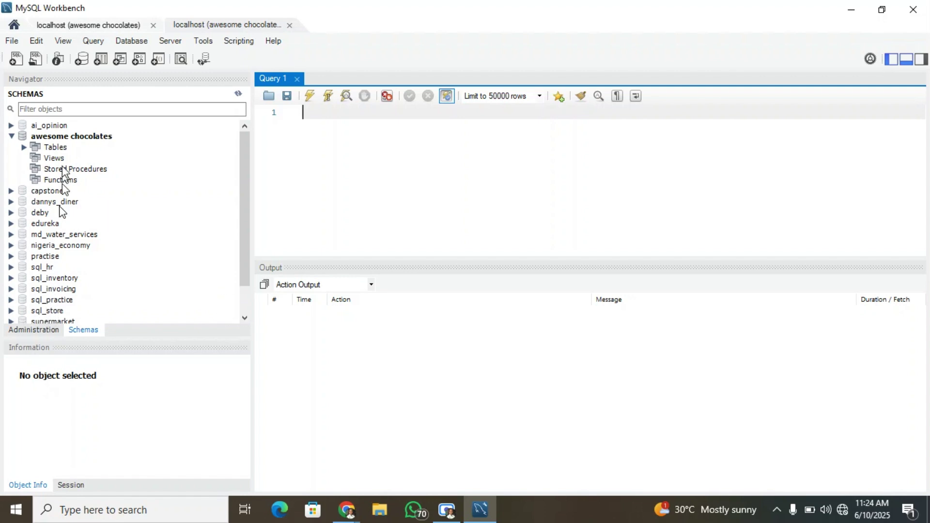
mouse_move(241, 148)
left_mouse_down()
mouse_move(259, 254)
mouse_move(247, 194)
left_mouse_up()
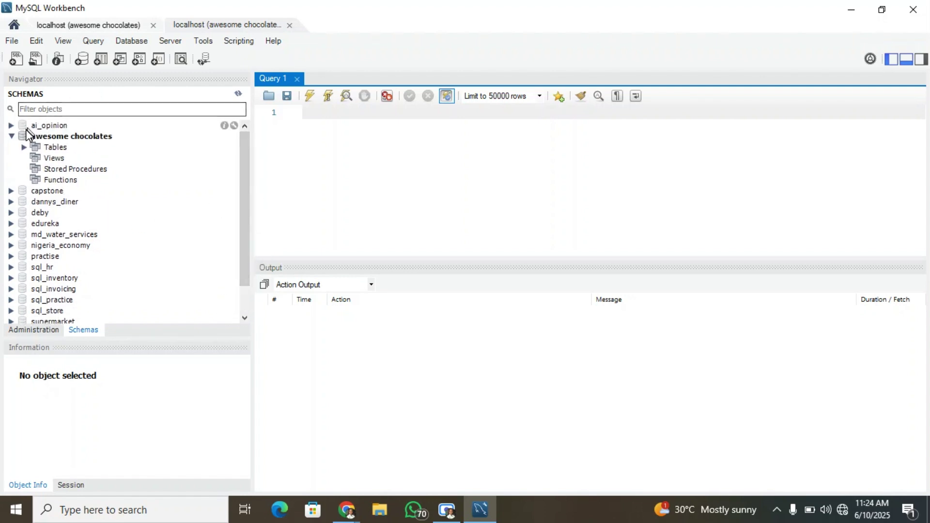
left_click(10, 137)
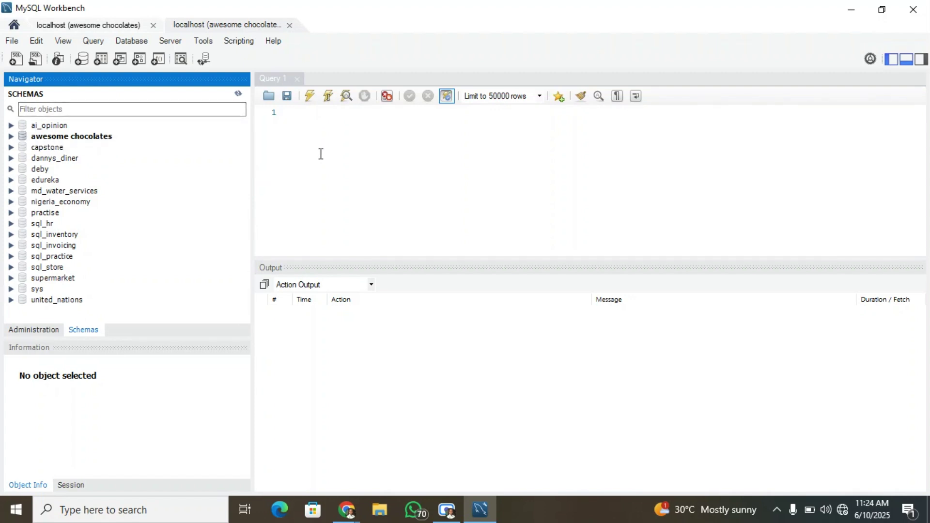
double_click(36, 170)
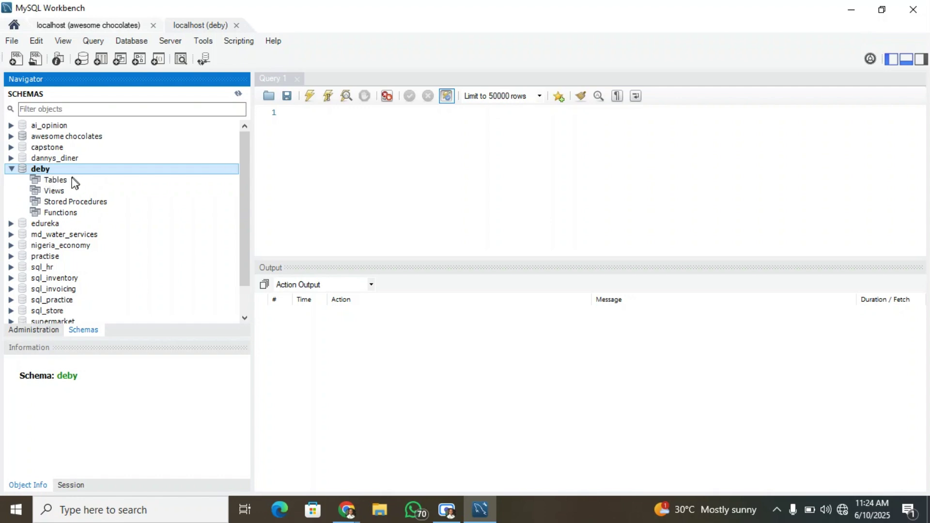
Start the Table Data Import Wizard for the deby schema and choose Dataset.csv from the Desktop as the source file
right_click(39, 171)
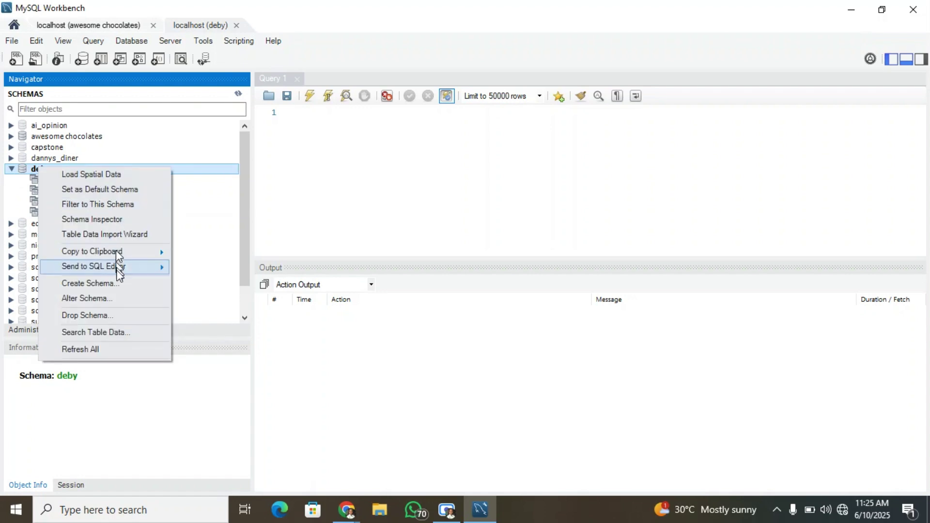
left_click(79, 236)
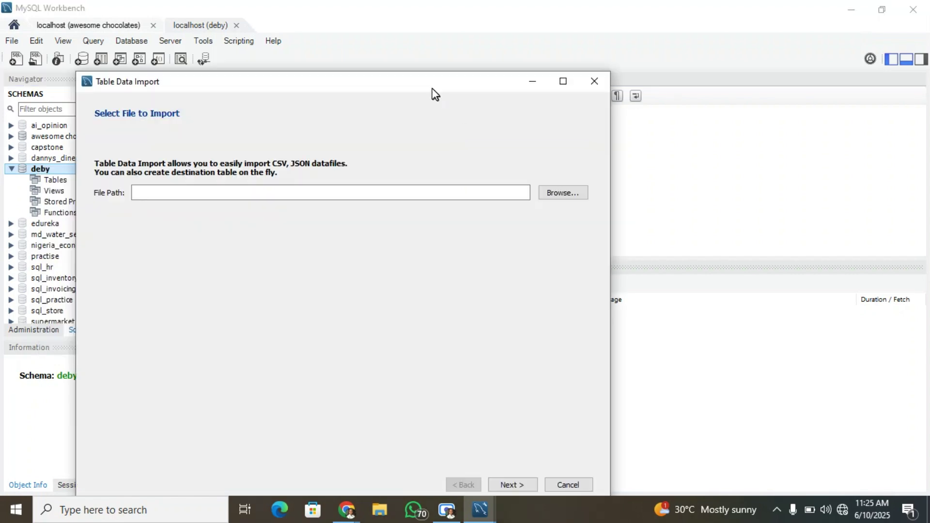
left_click_drag(433, 74, 433, 49)
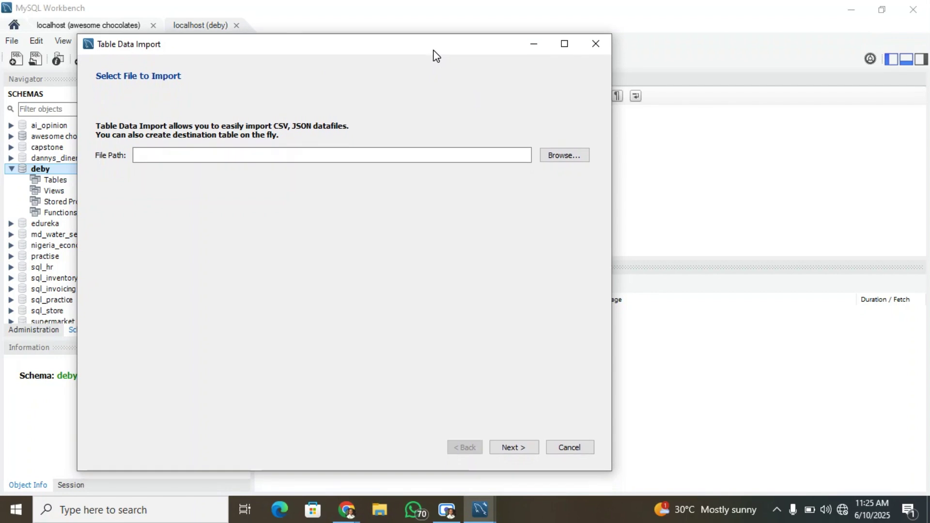
left_click(571, 155)
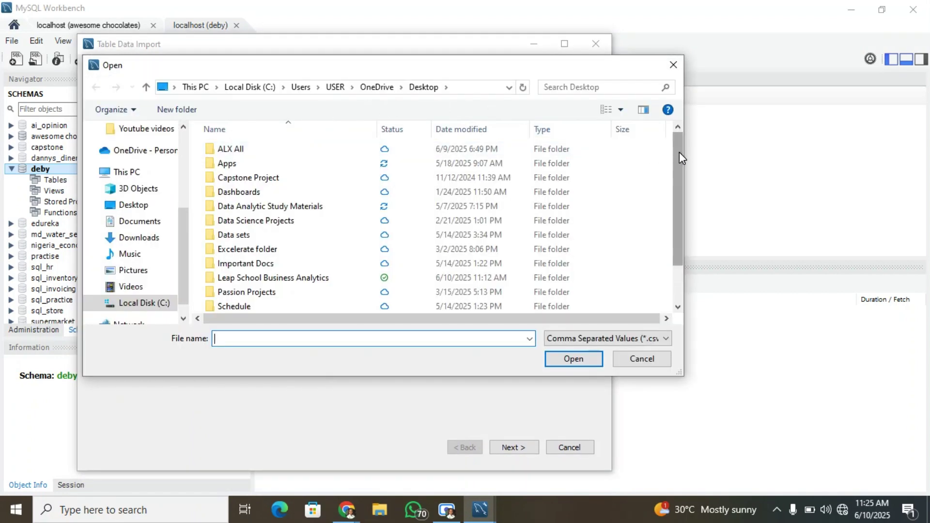
left_click_drag(679, 152, 690, 245)
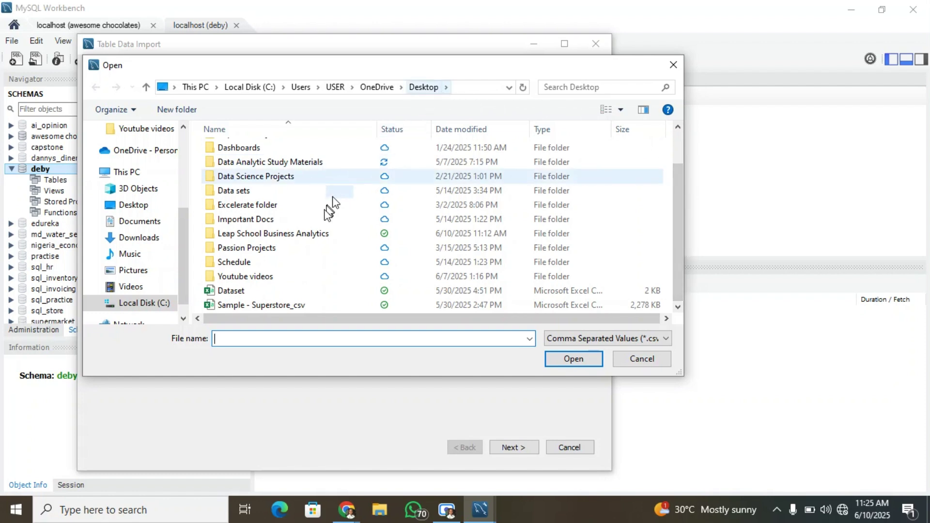
left_click(220, 290)
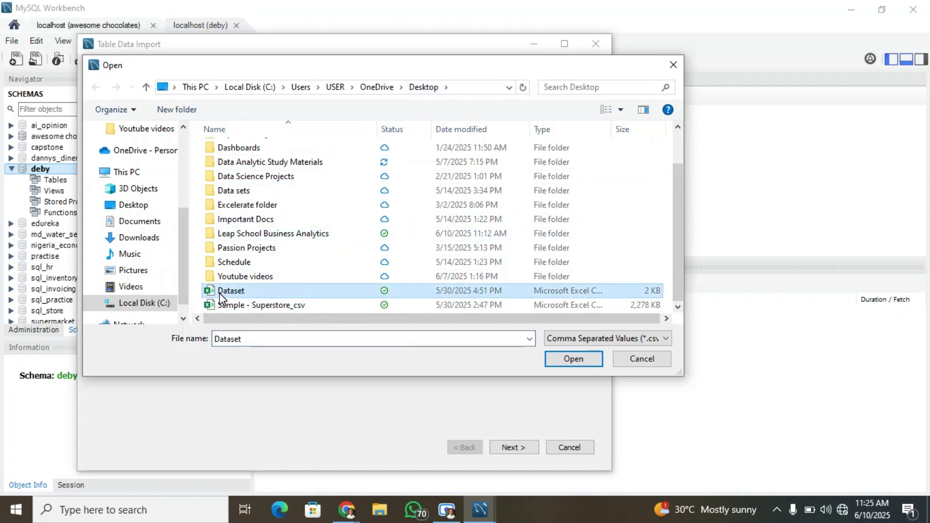
left_click(588, 361)
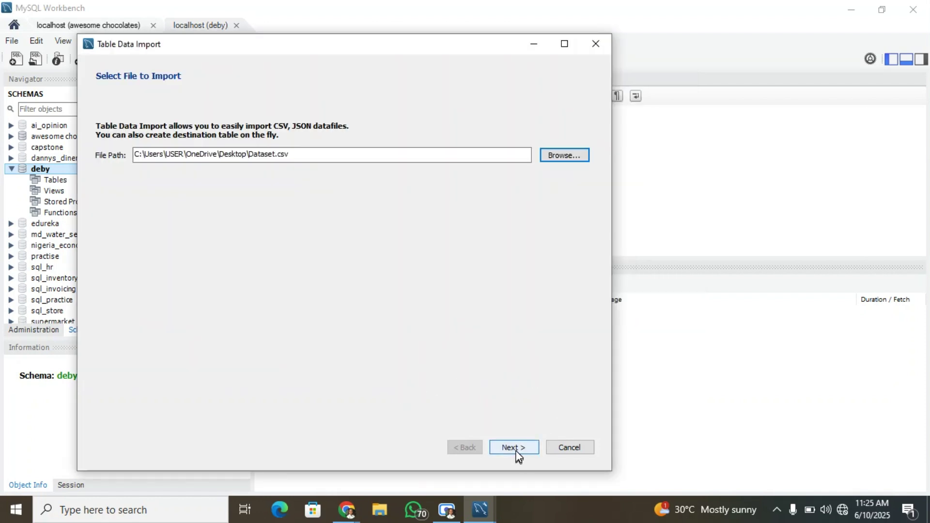
left_click(516, 452)
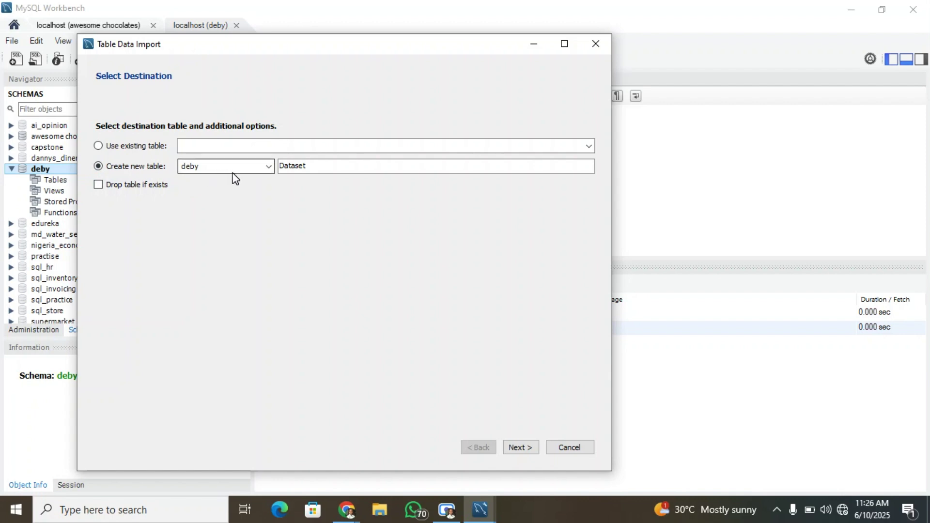
Set the import destination to a new table named Dataset in the deby schema
left_click(271, 166)
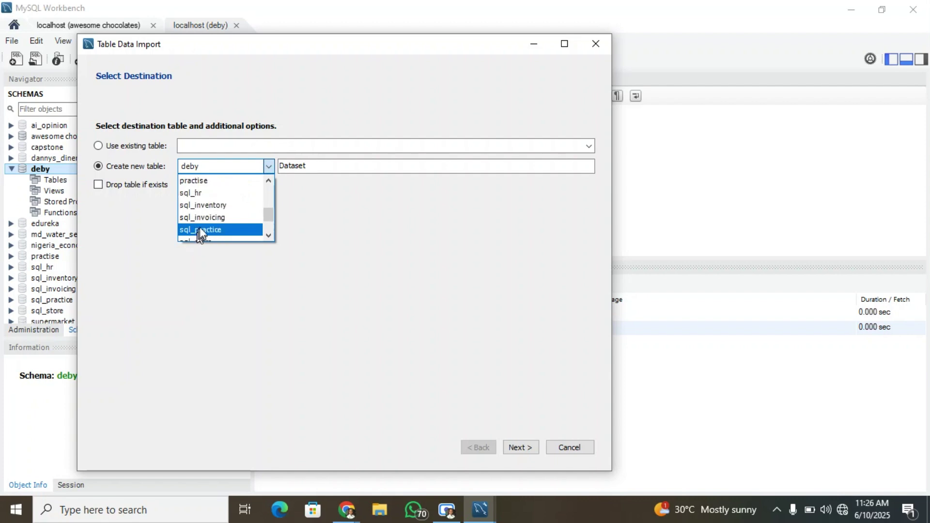
left_click(225, 165)
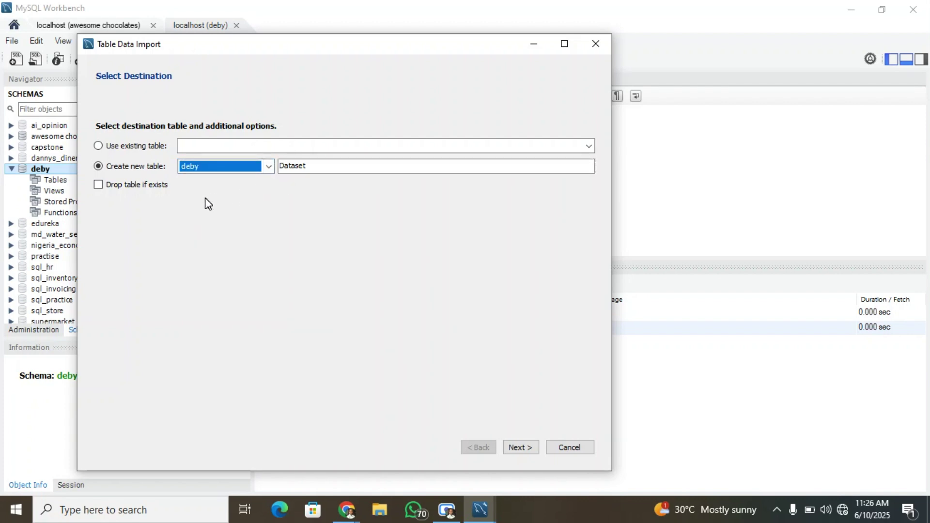
left_click(323, 165)
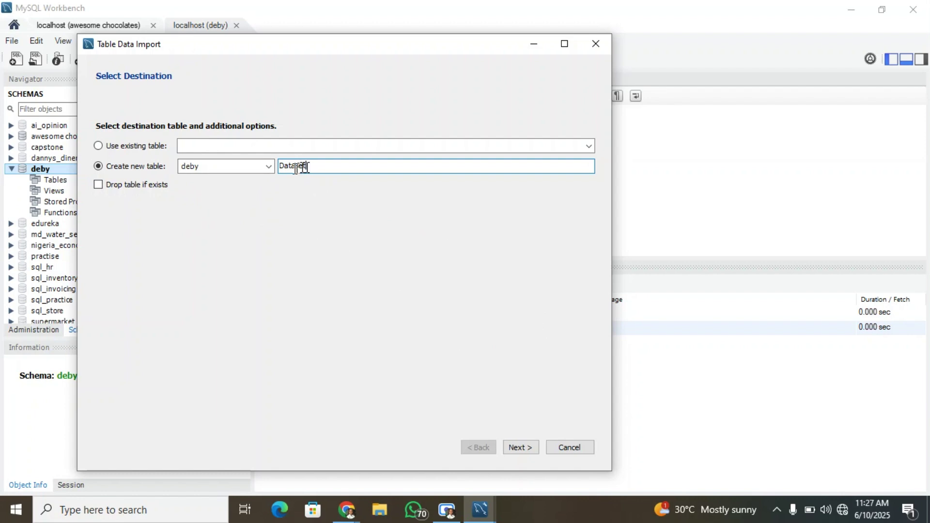
left_click(525, 448)
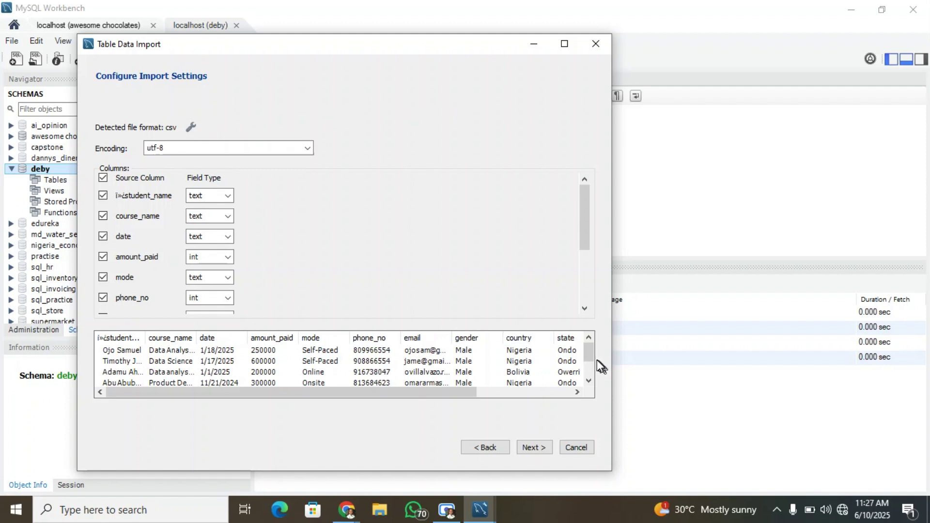
Show the CSV format options and set the line separator to CR LF with a semicolon as field separator
left_click_drag(590, 357, 578, 324)
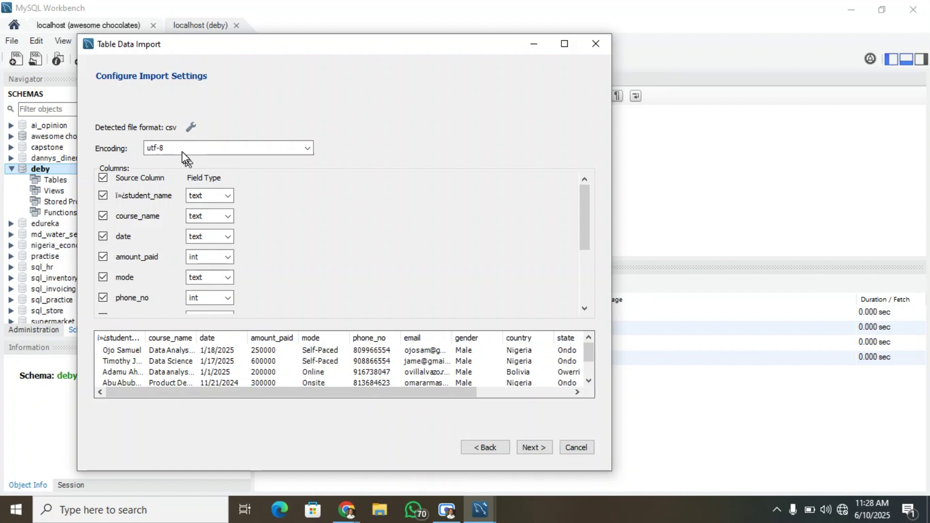
left_click(191, 125)
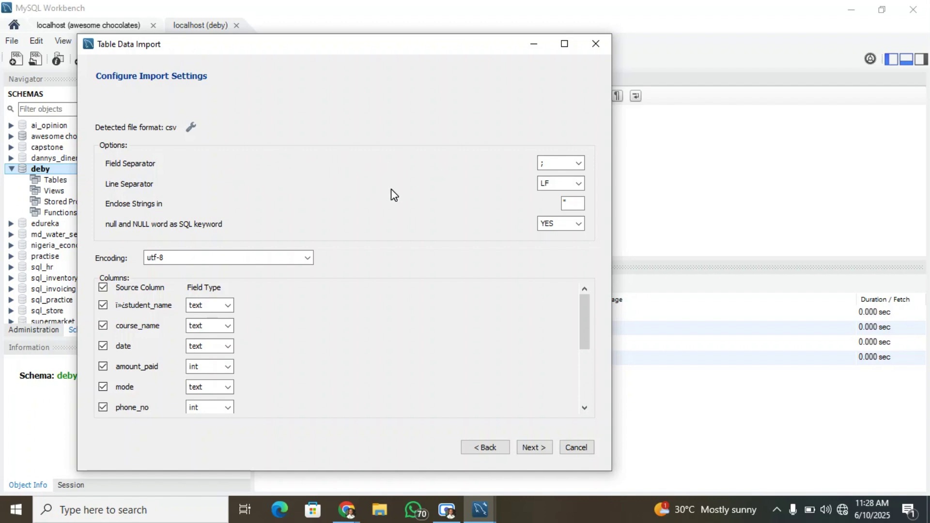
left_click(567, 164)
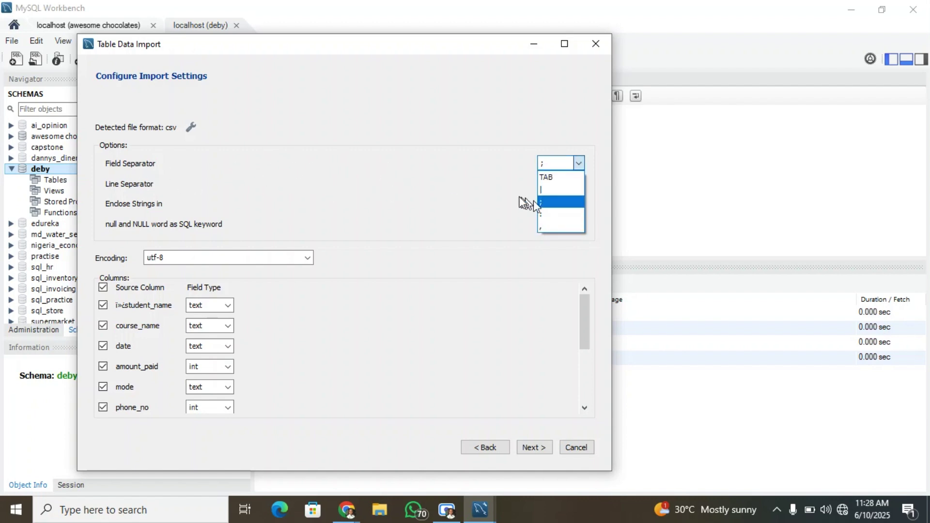
left_click(472, 188)
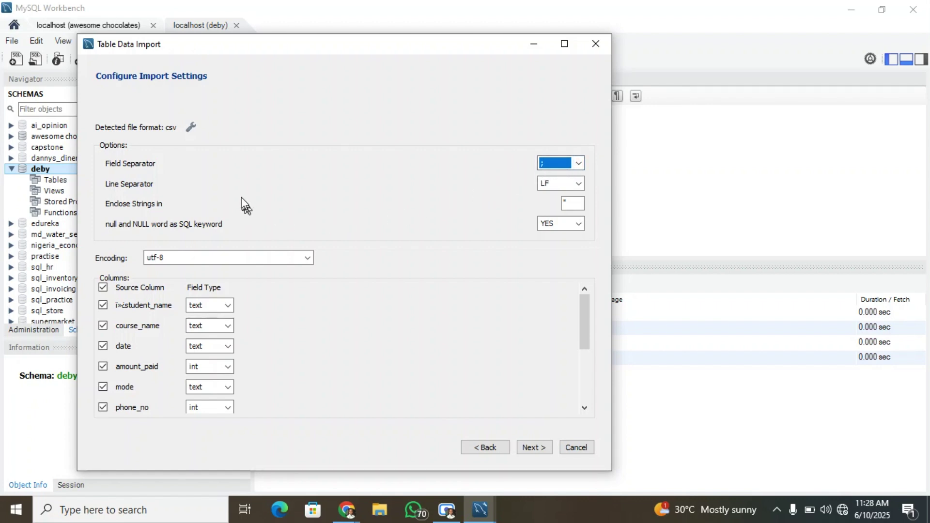
left_click(579, 183)
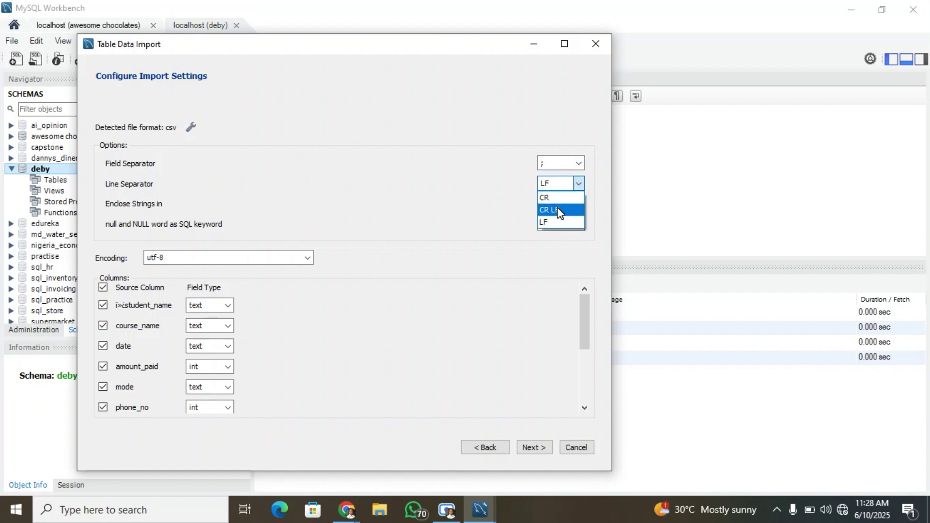
left_click(557, 210)
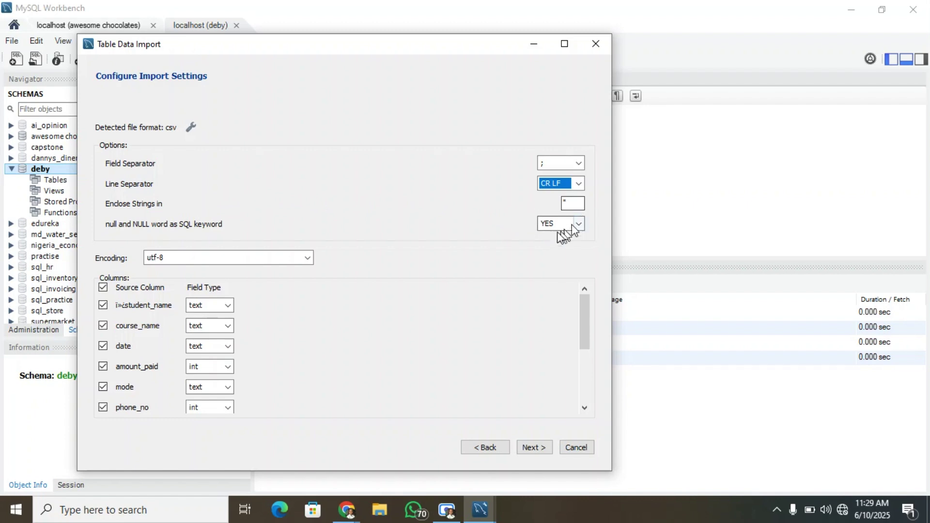
Select utf-8 as the encoding of the imported file
left_click(179, 259)
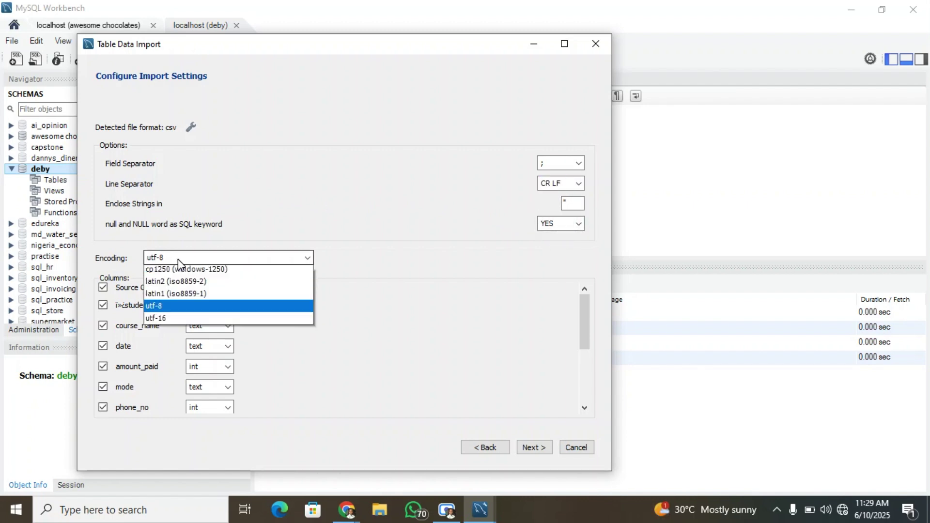
left_click(160, 310)
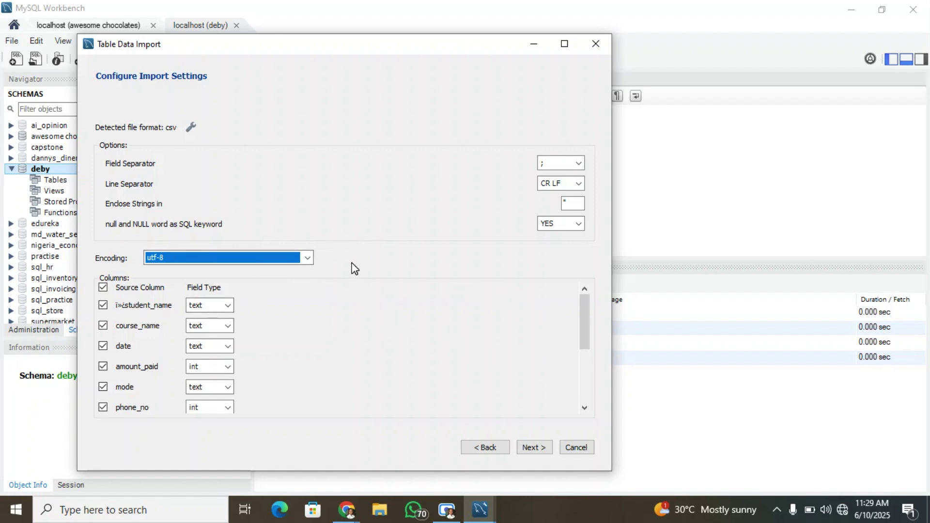
left_click(270, 262)
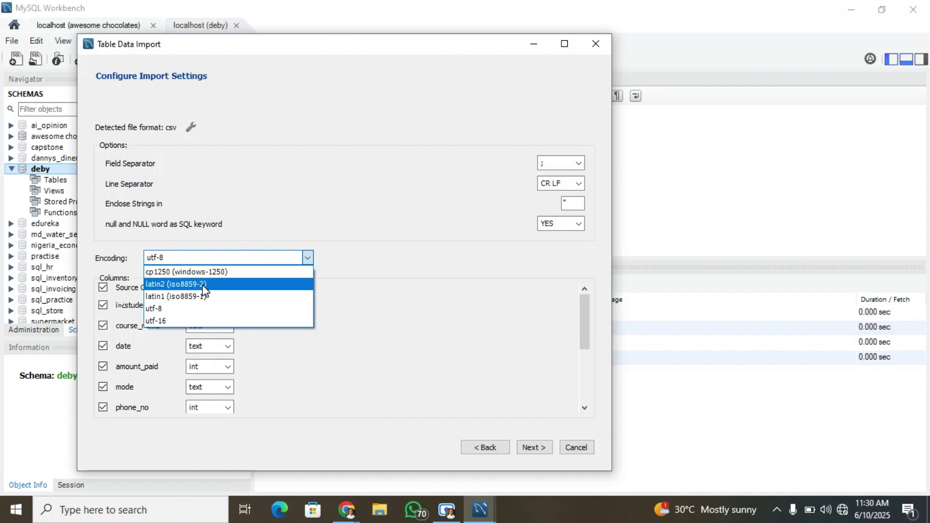
left_click(148, 313)
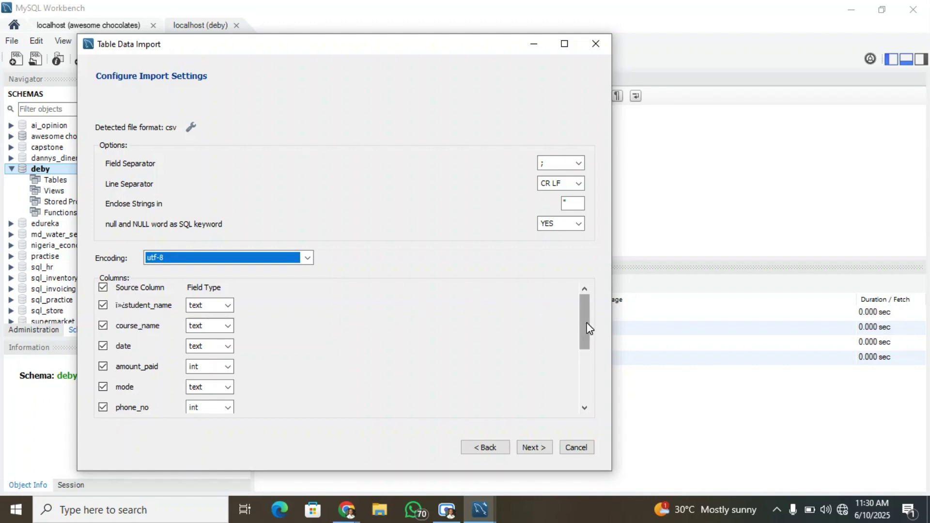
Review the source columns and their field types with all columns included, run the import and finish the wizard
left_click_drag(588, 328, 588, 404)
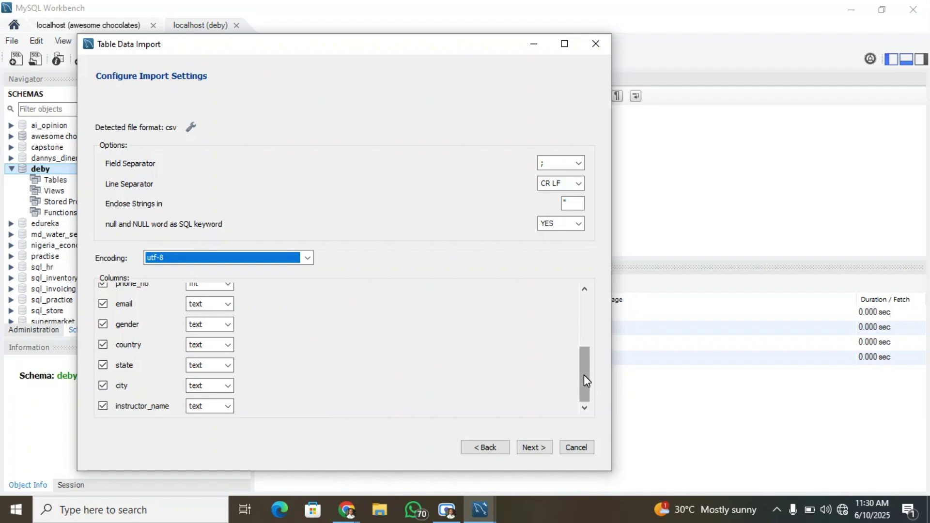
left_click_drag(583, 374, 580, 342)
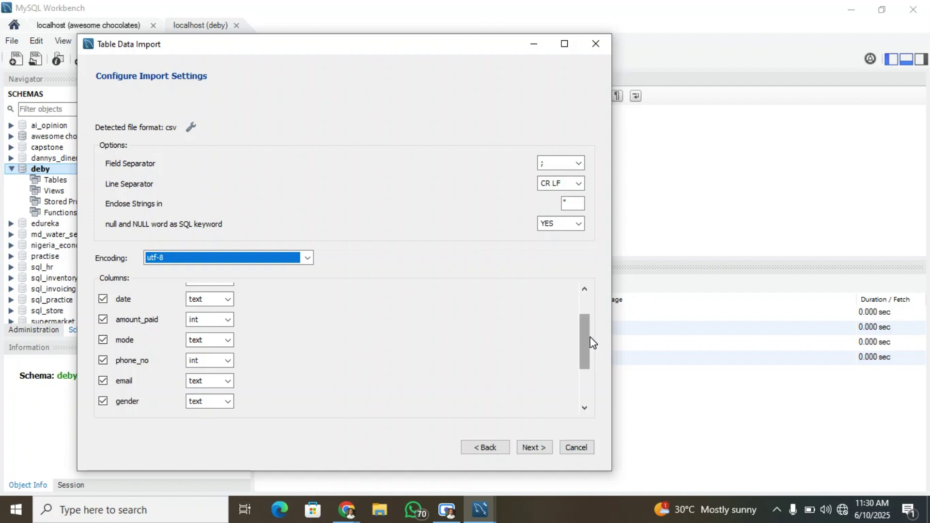
left_click_drag(590, 342, 585, 310)
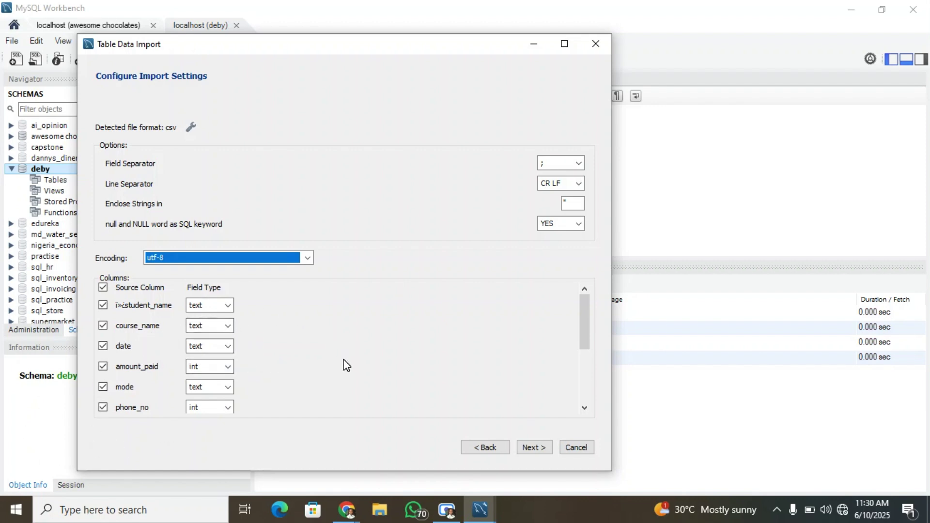
left_click(532, 448)
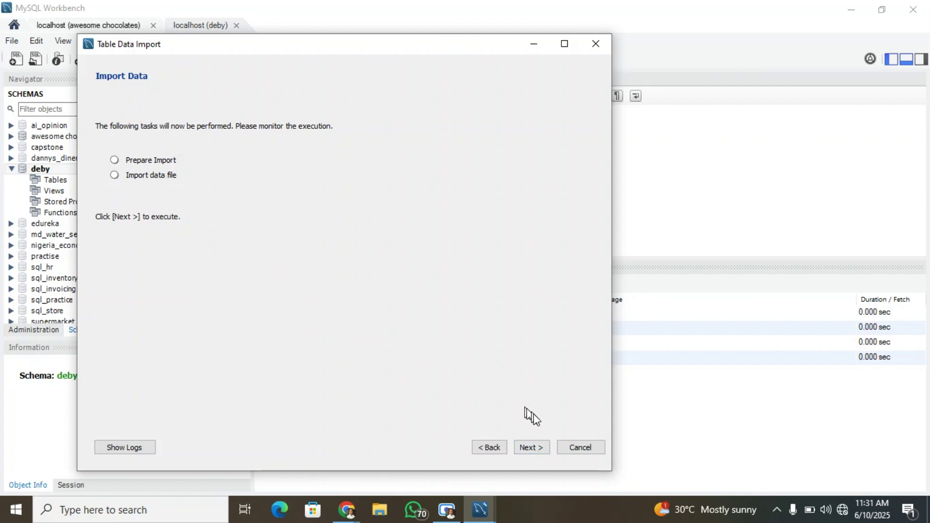
left_click(536, 447)
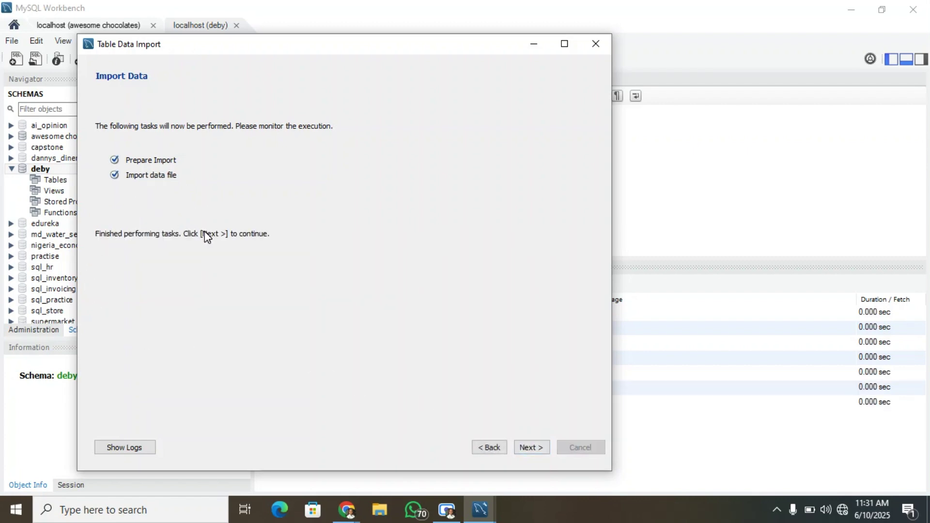
left_click(536, 446)
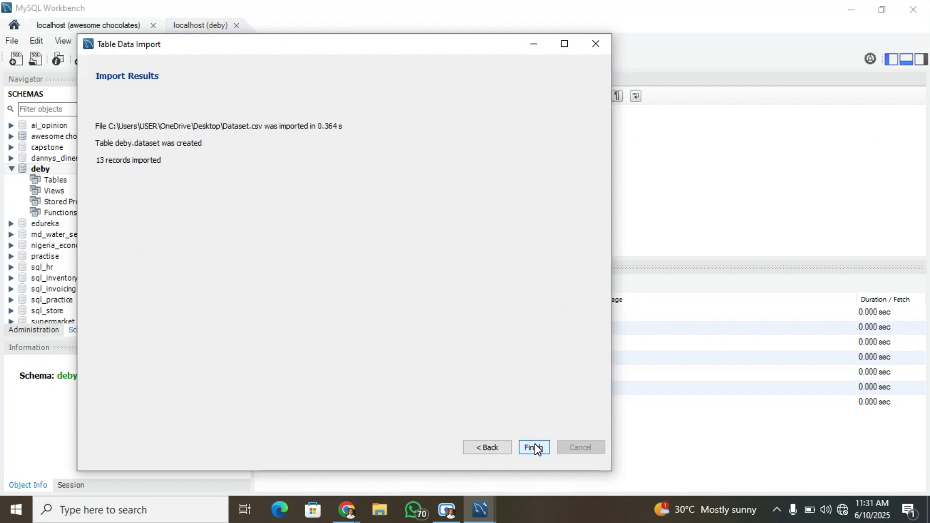
left_click(535, 447)
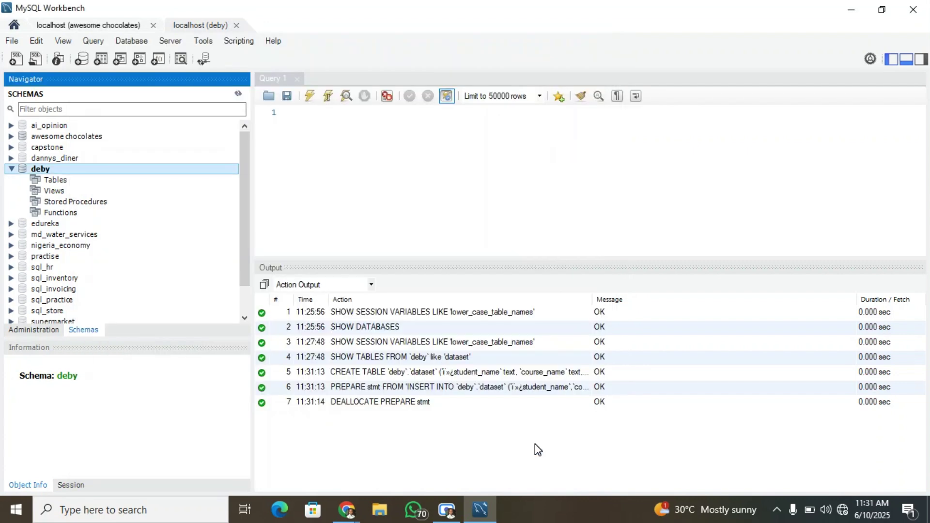
Refresh the schema list, expand the tables of deby and query all rows of the dataset table
left_click(237, 93)
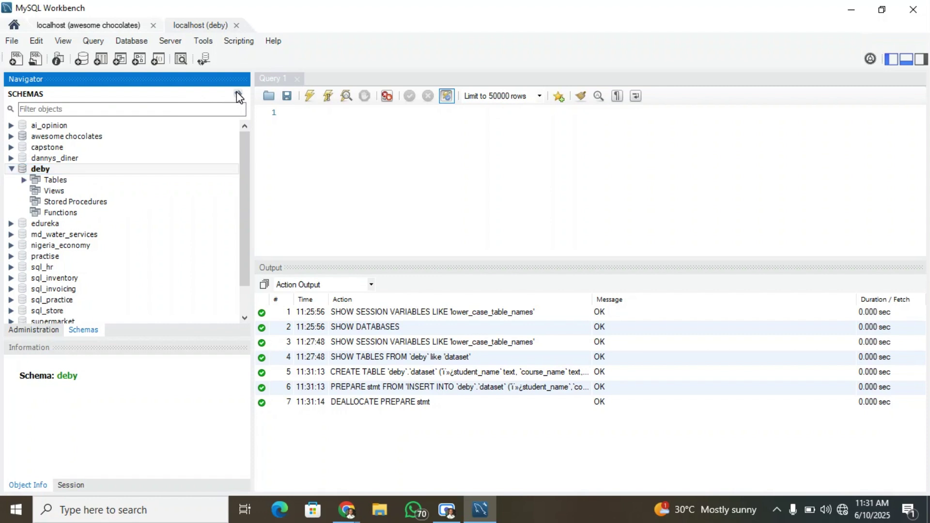
left_click(24, 180)
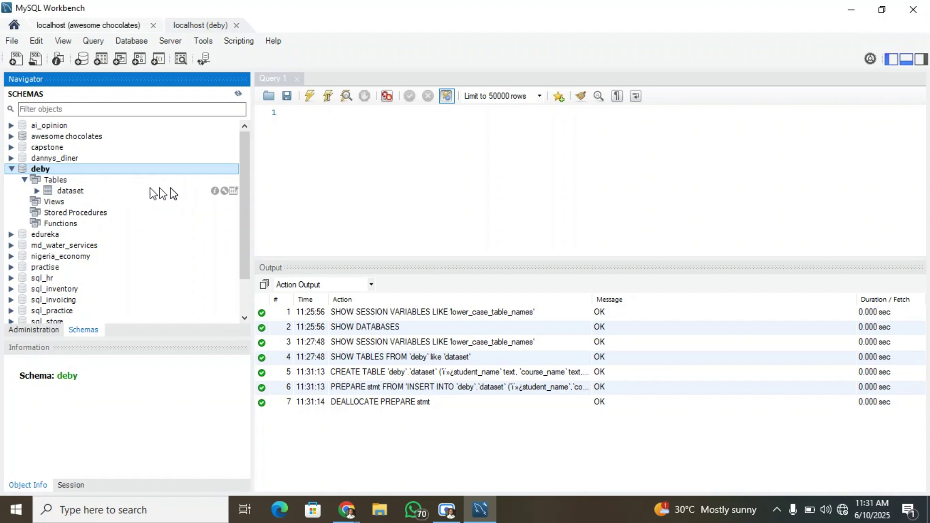
left_click(233, 190)
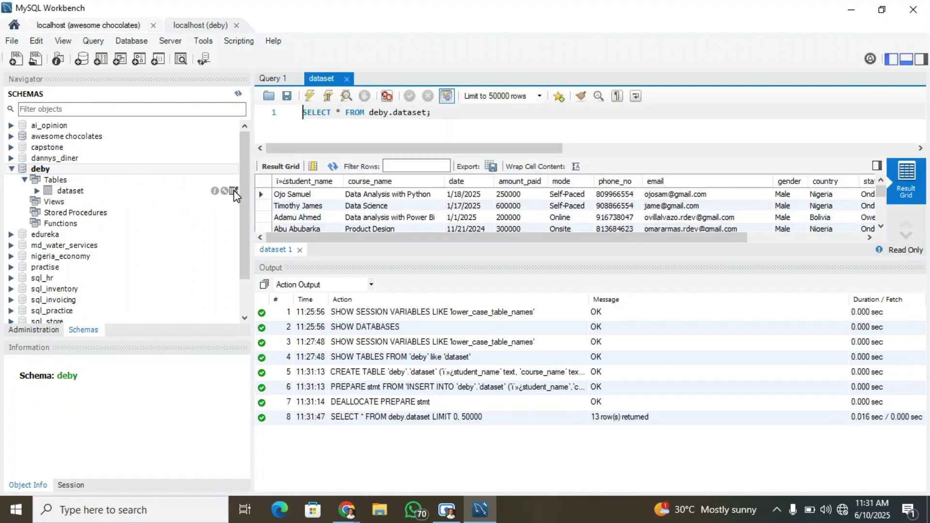